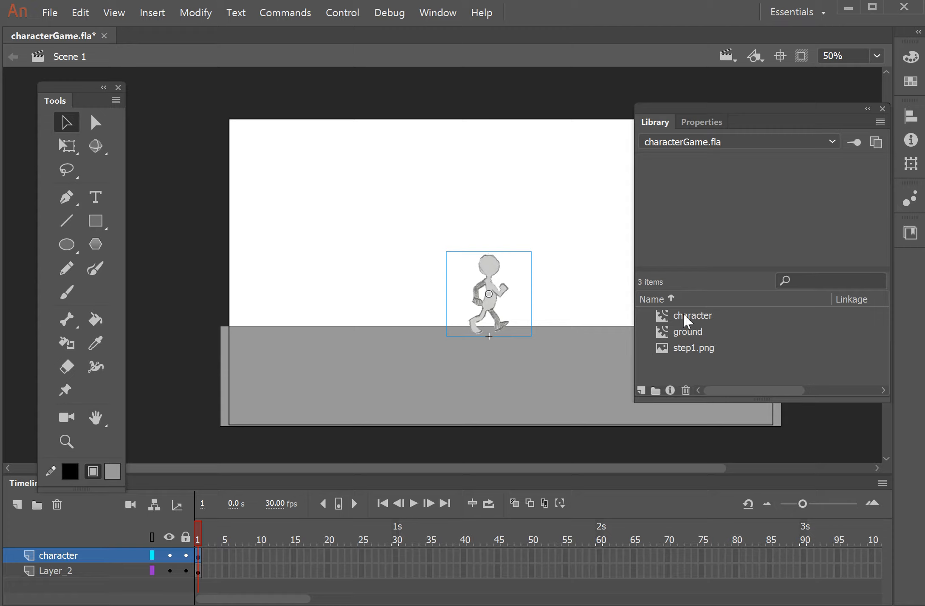
- Preview the step1.png image in the library and peek inside the character symbol on the stage
left_click(665, 350)
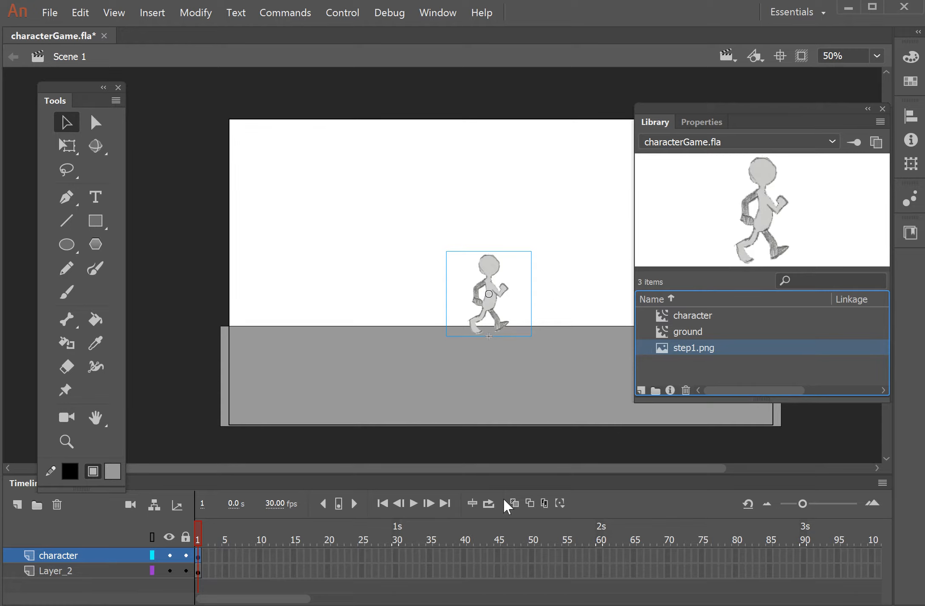
double_click(493, 269)
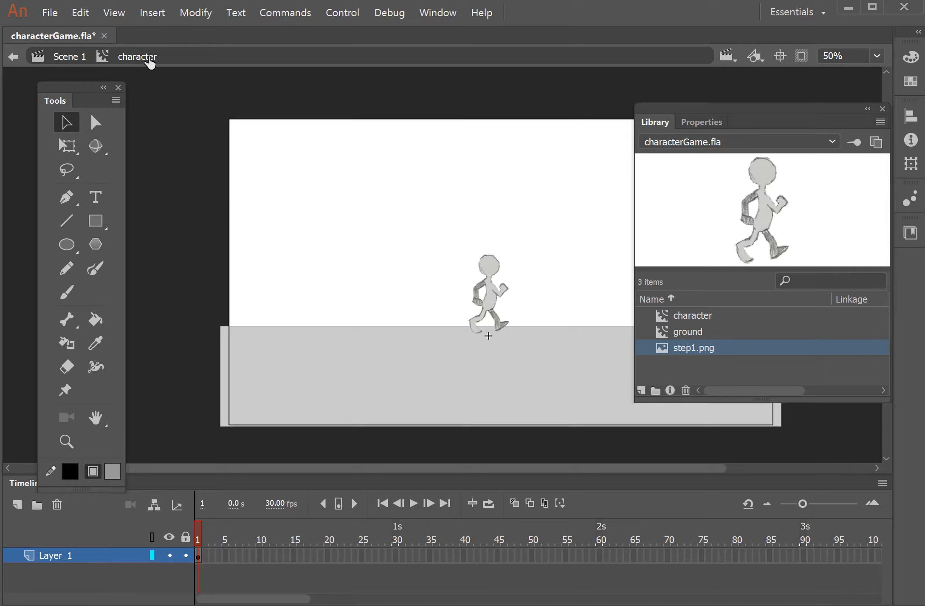
left_click(68, 57)
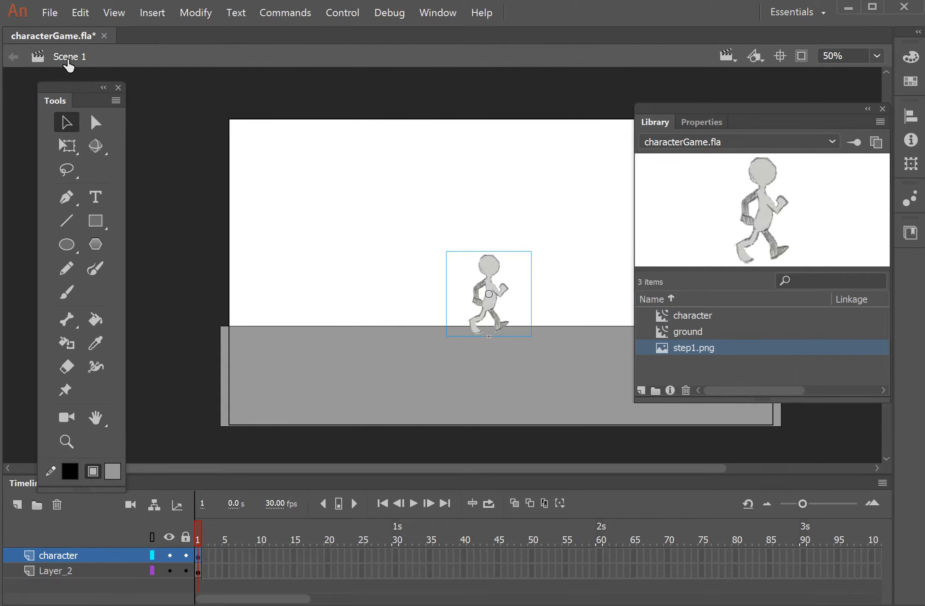
- Open the character symbol for editing from the library and select its image on the stage
left_click(663, 318)
right_click(664, 321)
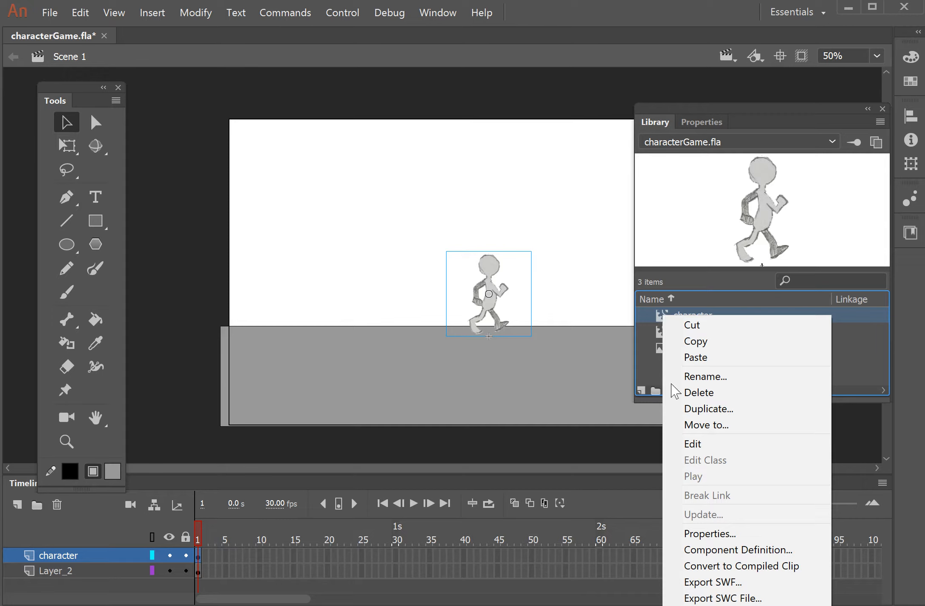
left_click(676, 444)
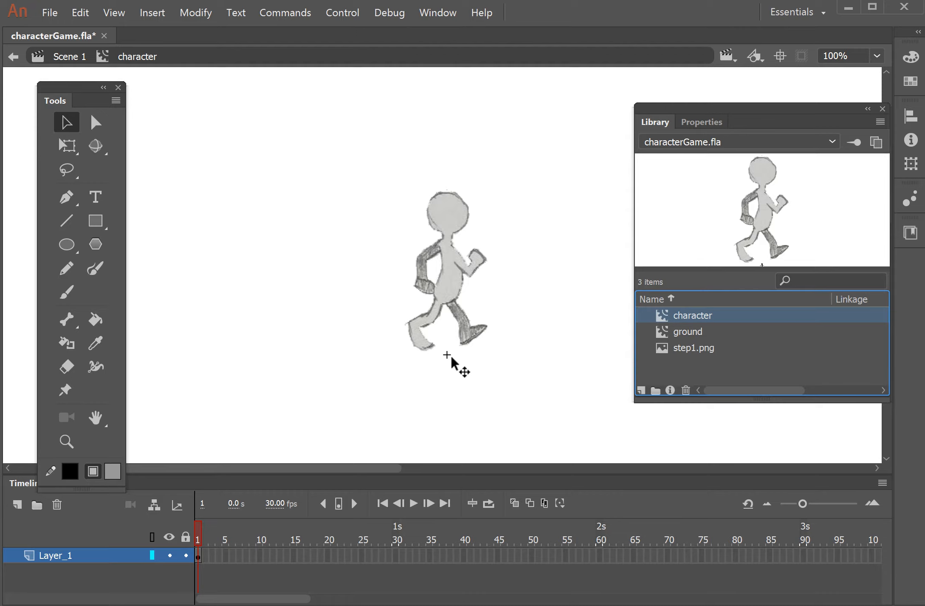
left_click(446, 293)
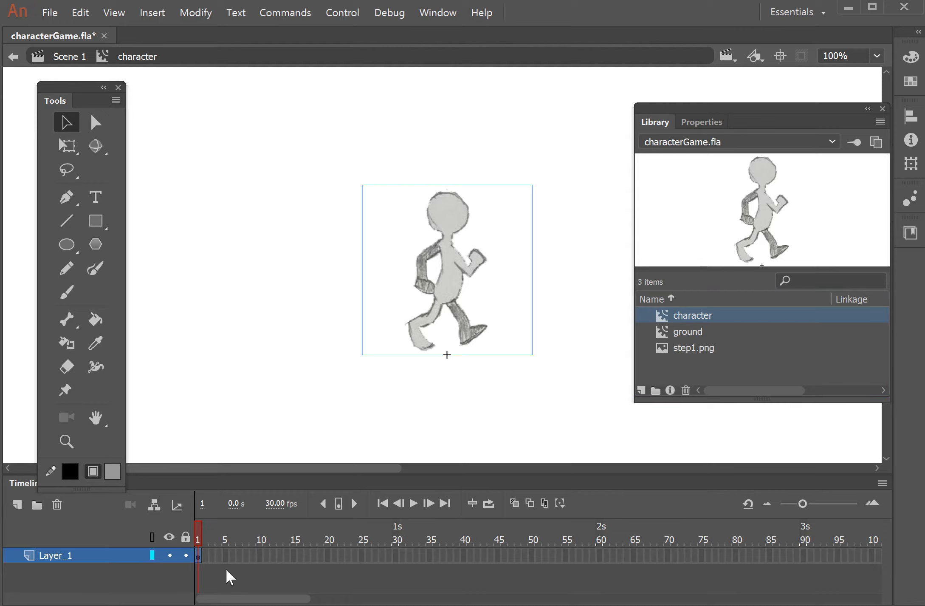
- Insert a blank keyframe at frame 3 and import step2.png onto the stage, declining the image sequence
right_click(212, 554)
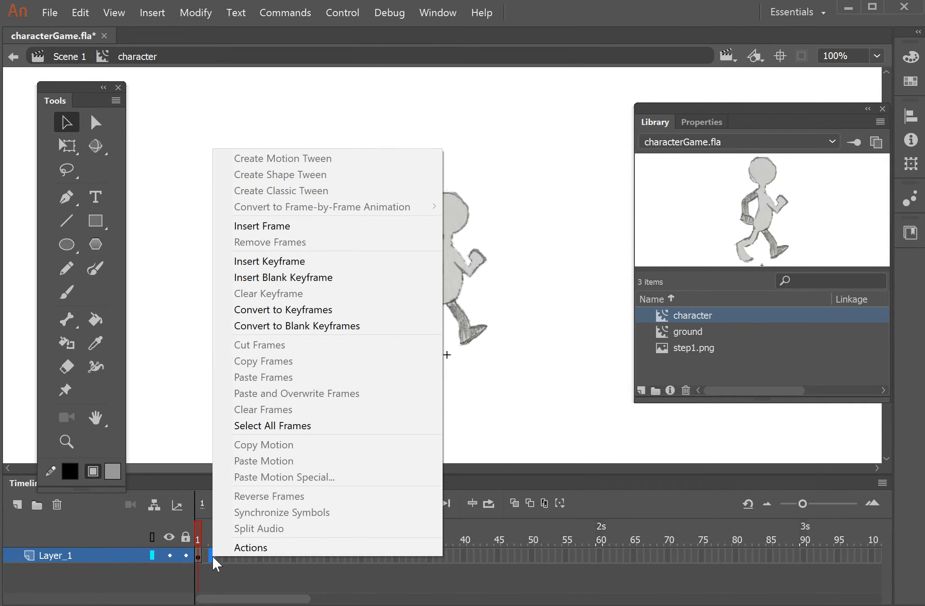
left_click(263, 279)
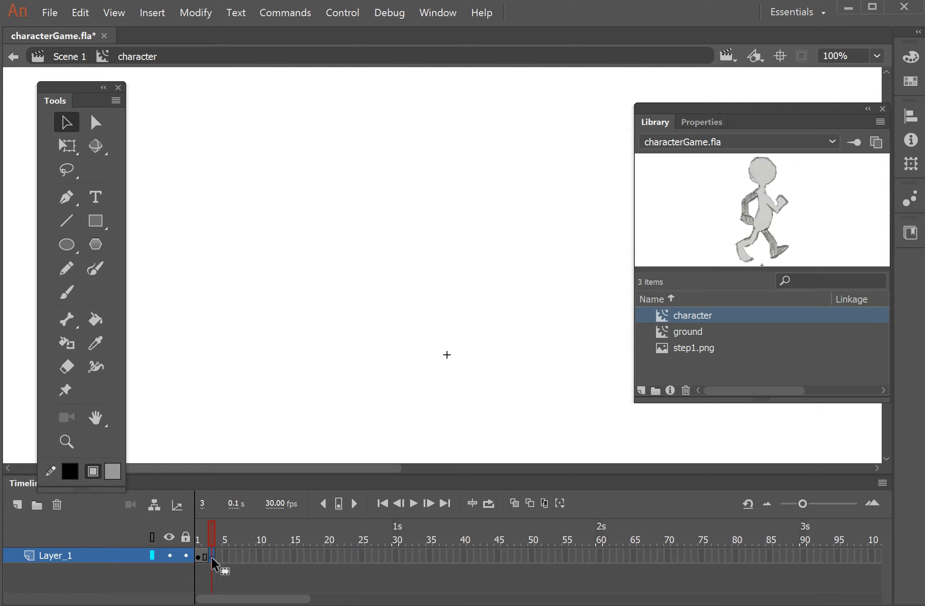
left_click(49, 15)
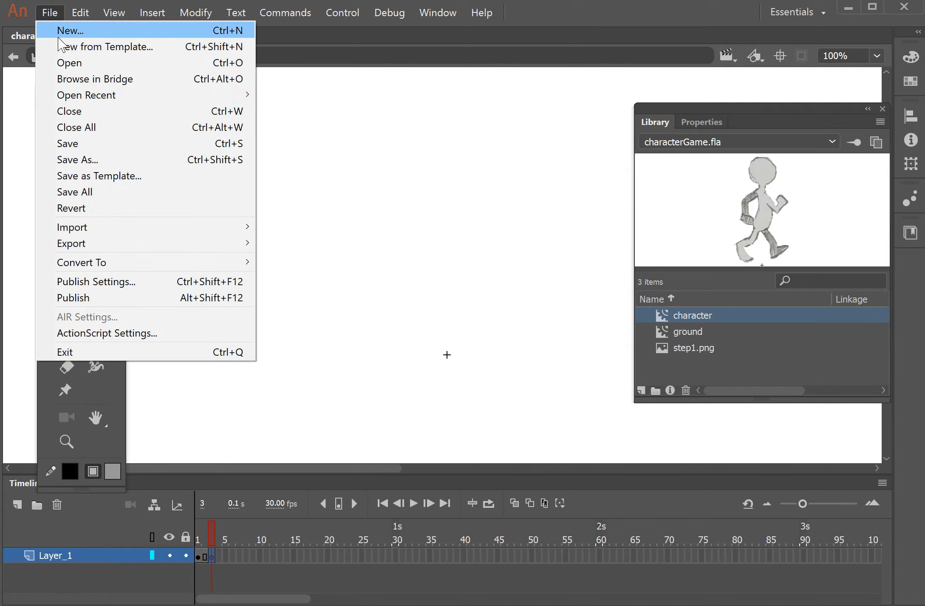
mouse_move(76, 229)
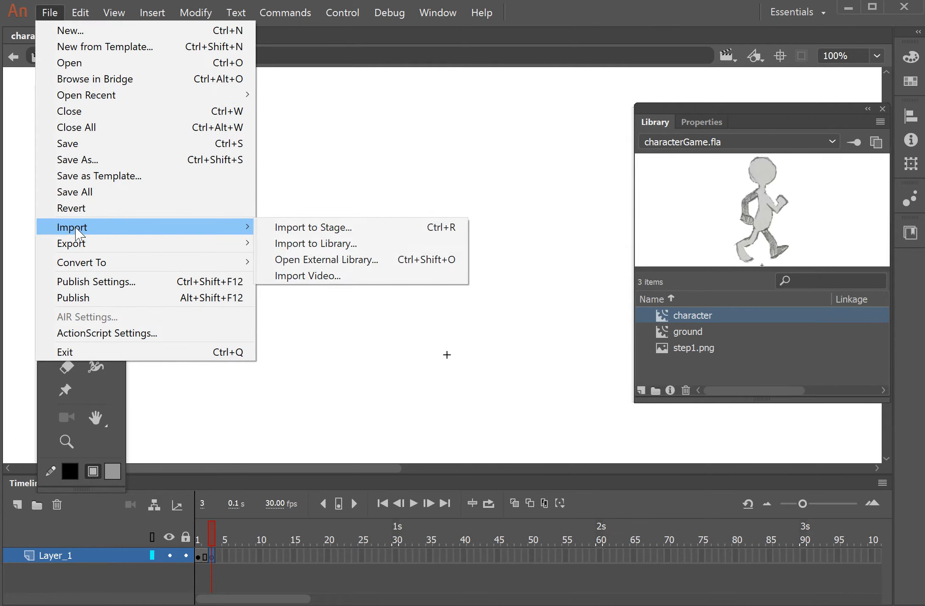
left_click(281, 228)
left_click(290, 182)
left_click(774, 536)
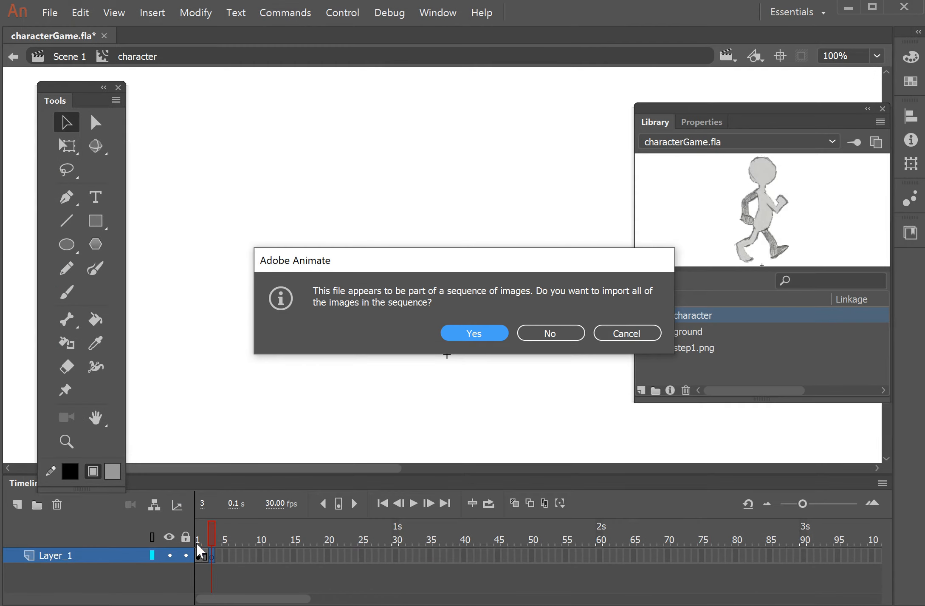
left_click(560, 336)
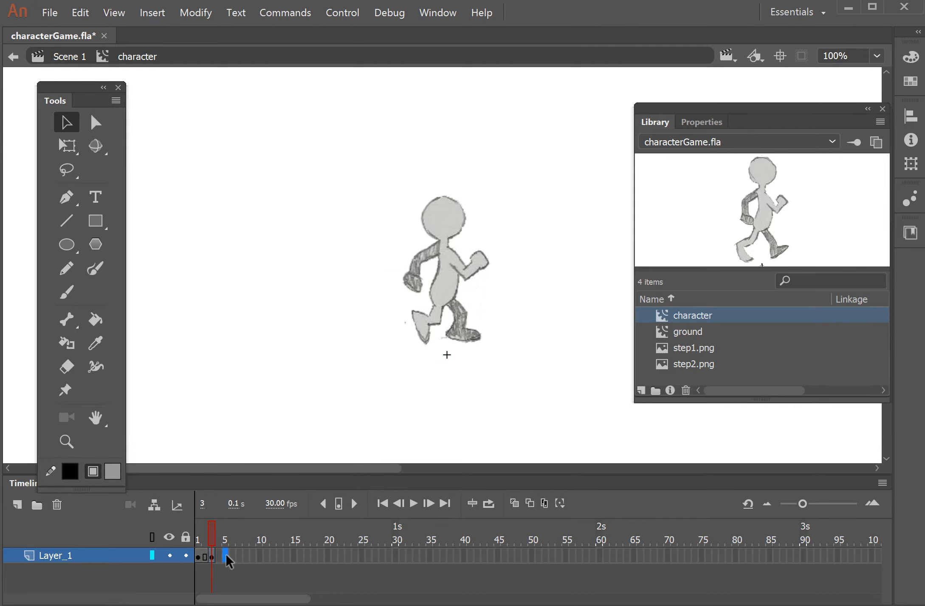
- Insert a blank keyframe at frame 5 and import step3.png onto the stage, declining the image sequence
right_click(226, 554)
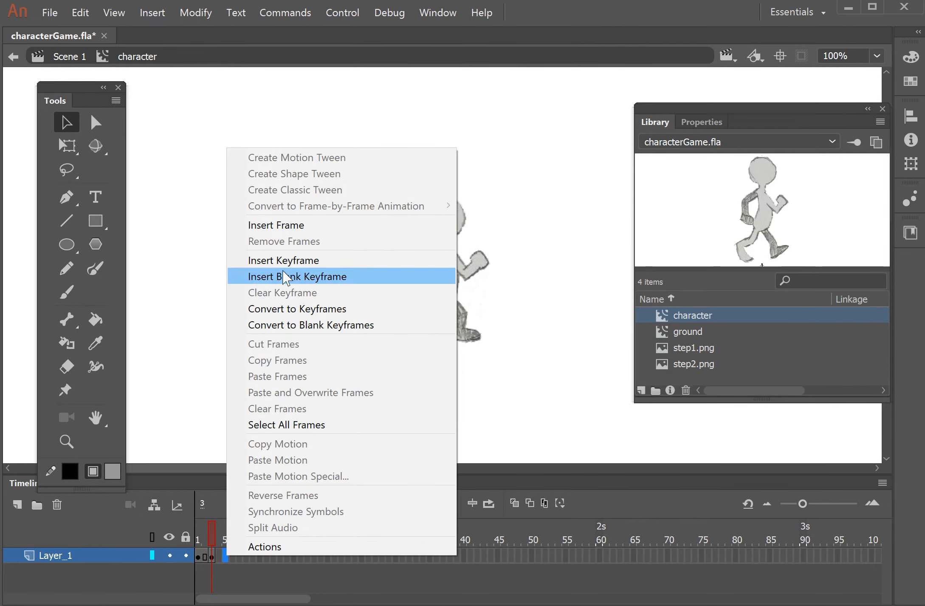
left_click(289, 276)
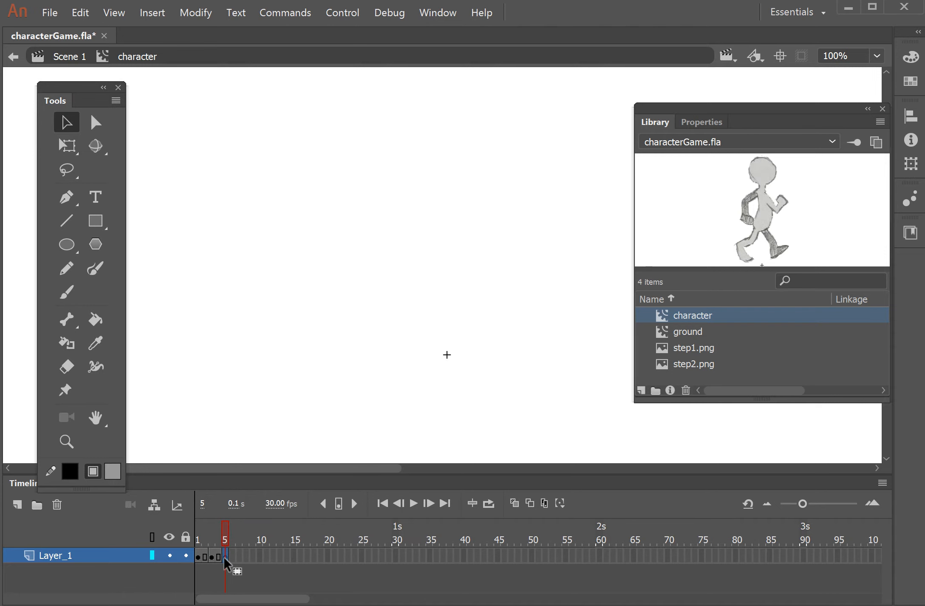
left_click(50, 13)
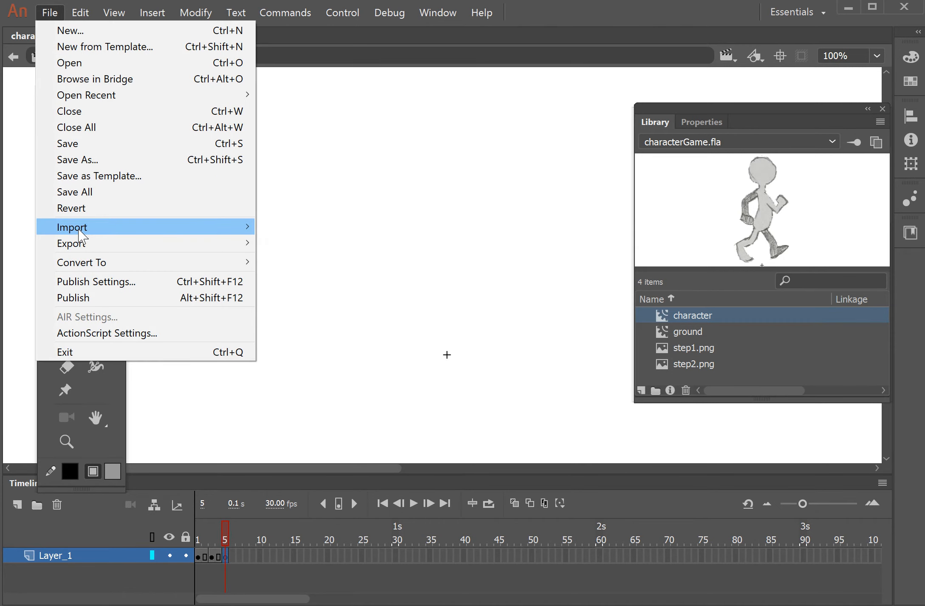
mouse_move(80, 234)
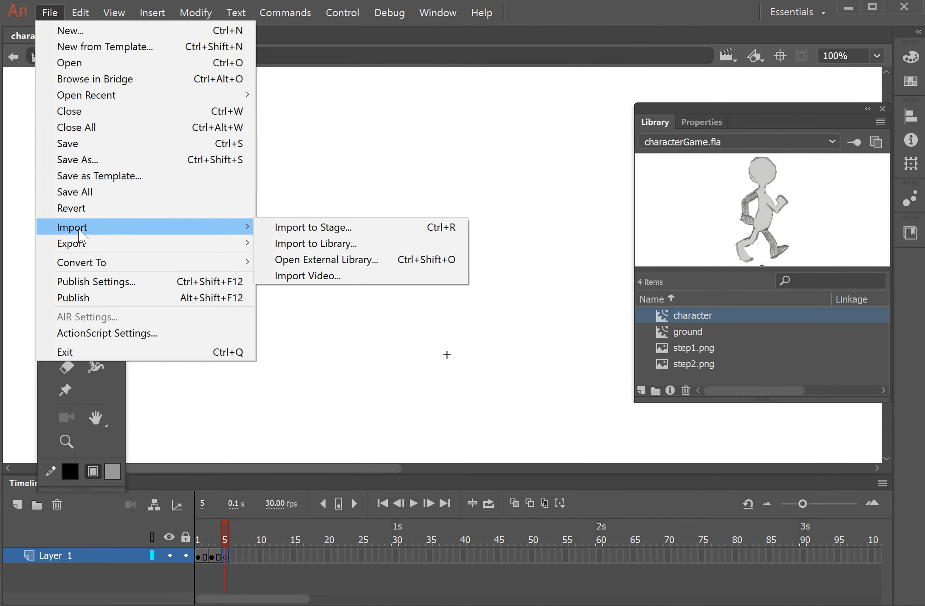
left_click(304, 229)
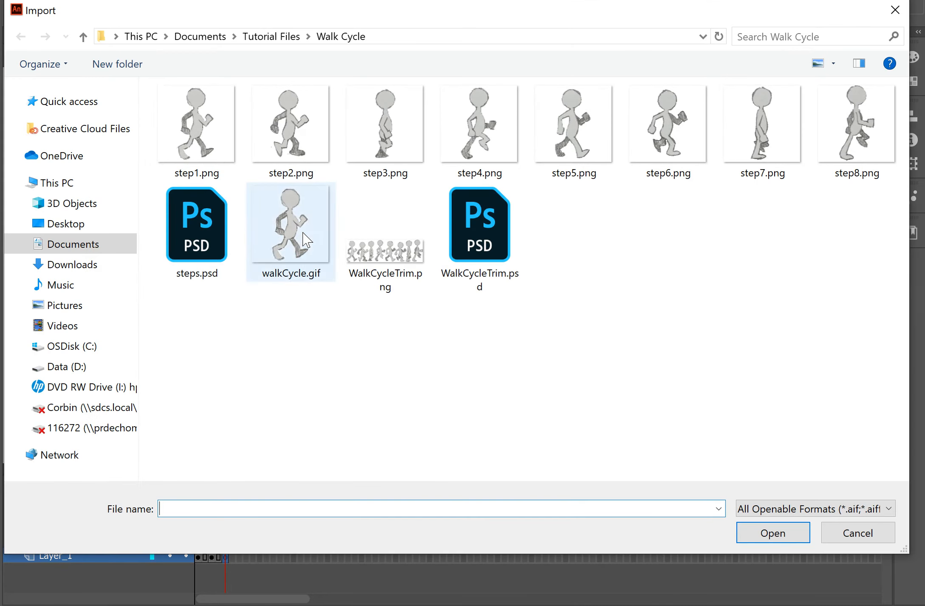
left_click(392, 143)
left_click(767, 536)
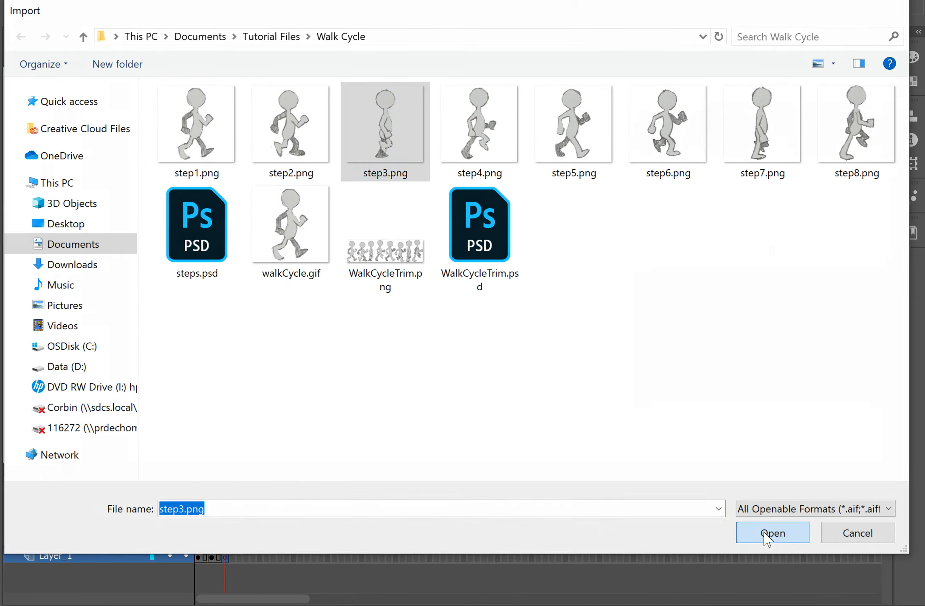
left_click(551, 334)
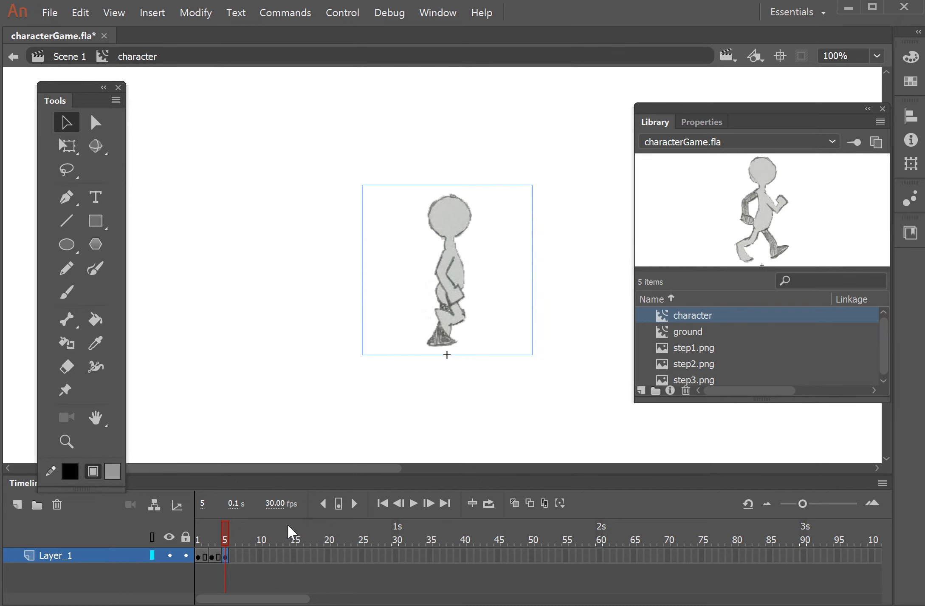
right_click(238, 551)
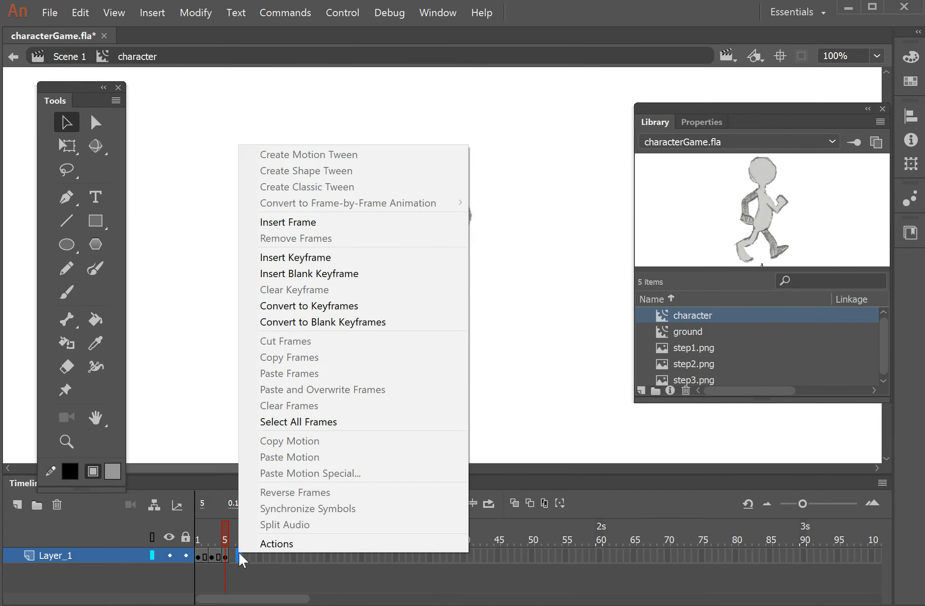
left_click(314, 260)
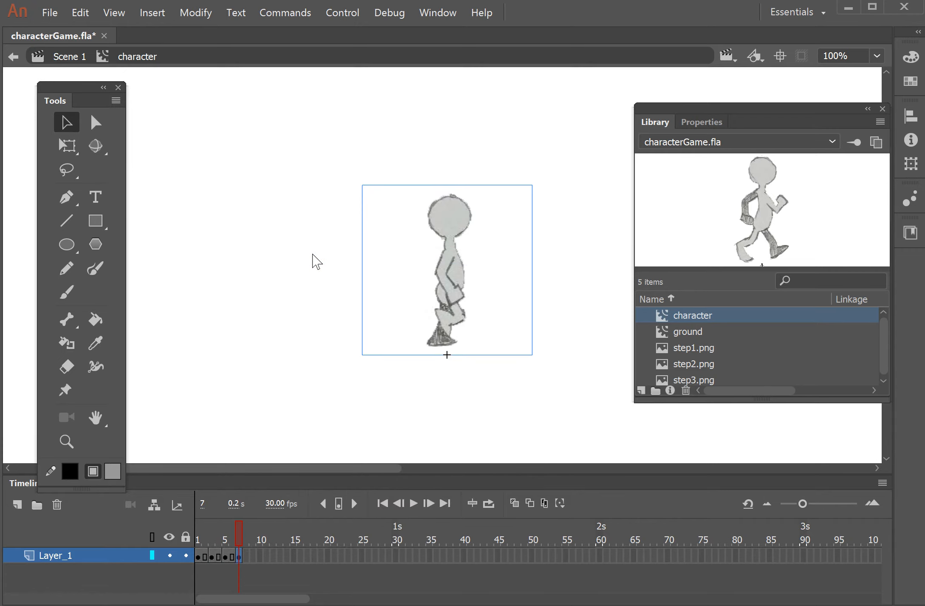
key("comma")
key("comma")
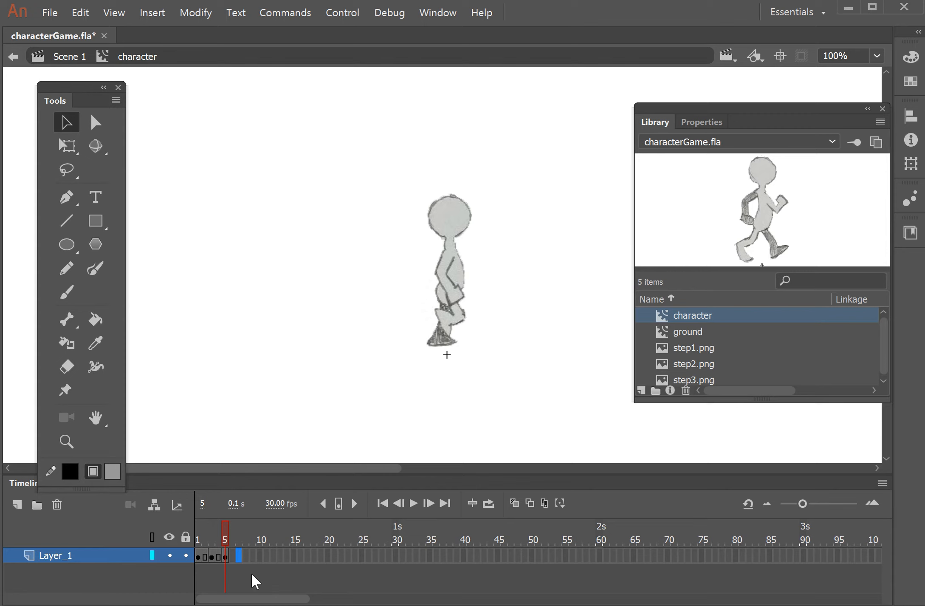
- Insert a blank keyframe at frame 7 and import step4.png onto the stage, declining the image sequence
right_click(239, 551)
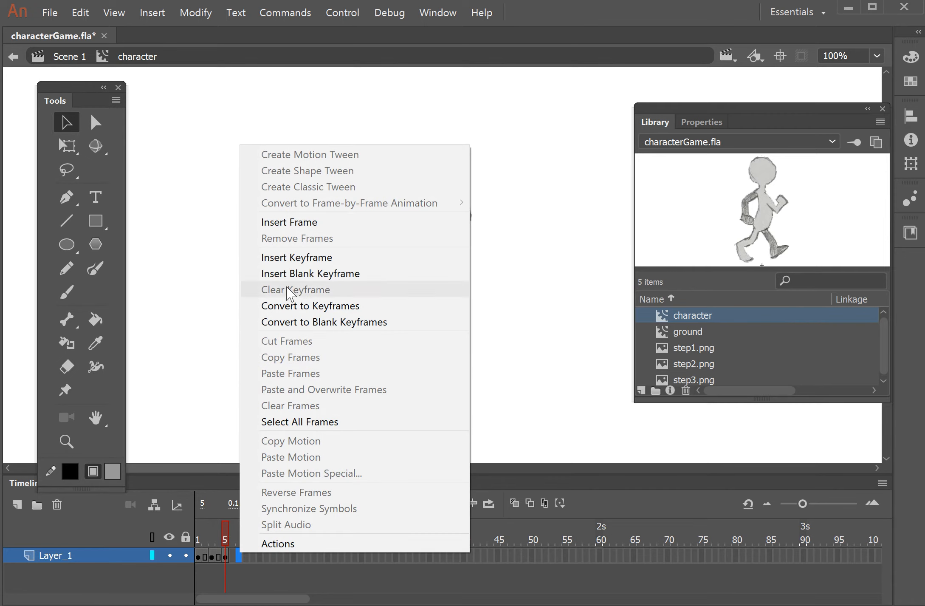
left_click(298, 277)
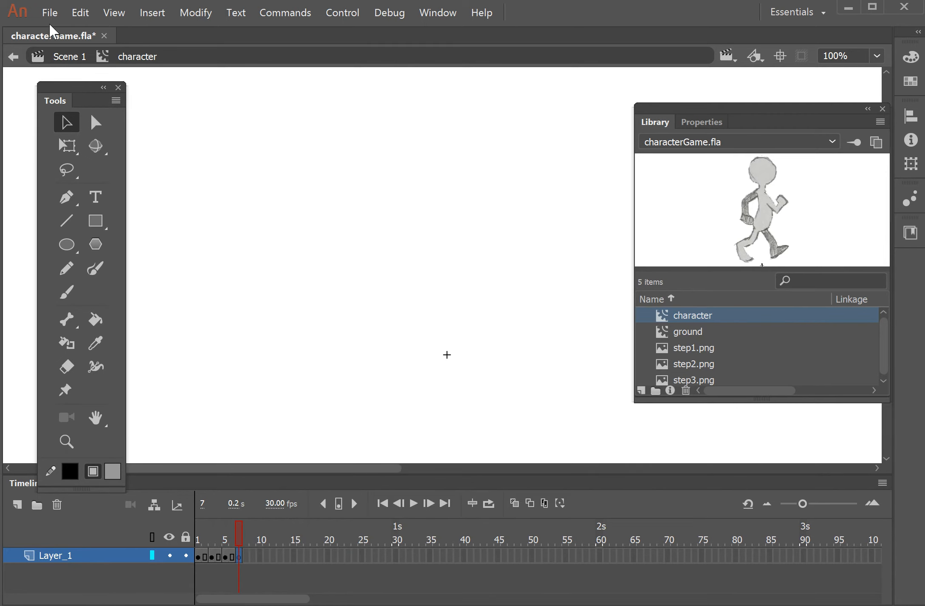
left_click(52, 16)
mouse_move(87, 231)
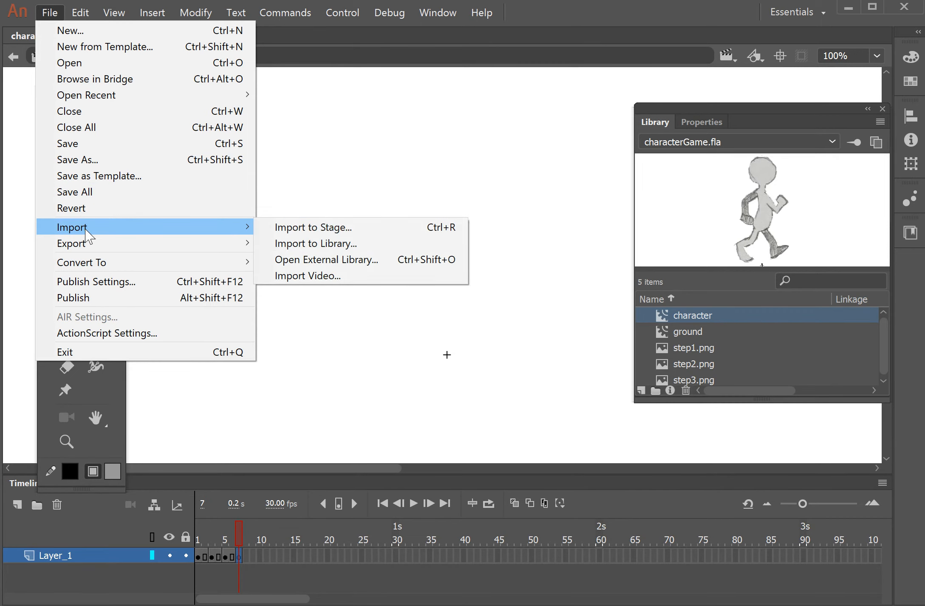
left_click(302, 244)
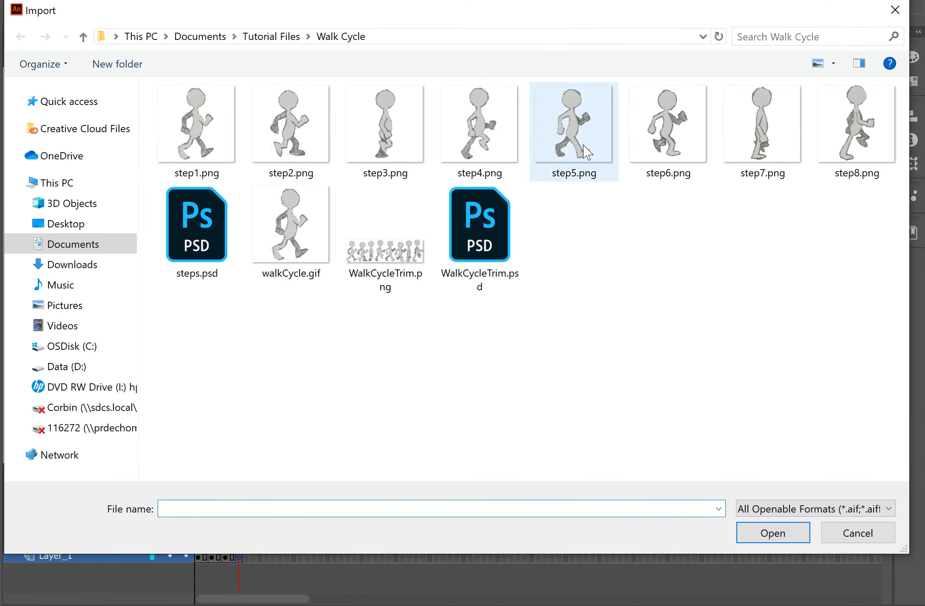
left_click(479, 127)
left_click(786, 539)
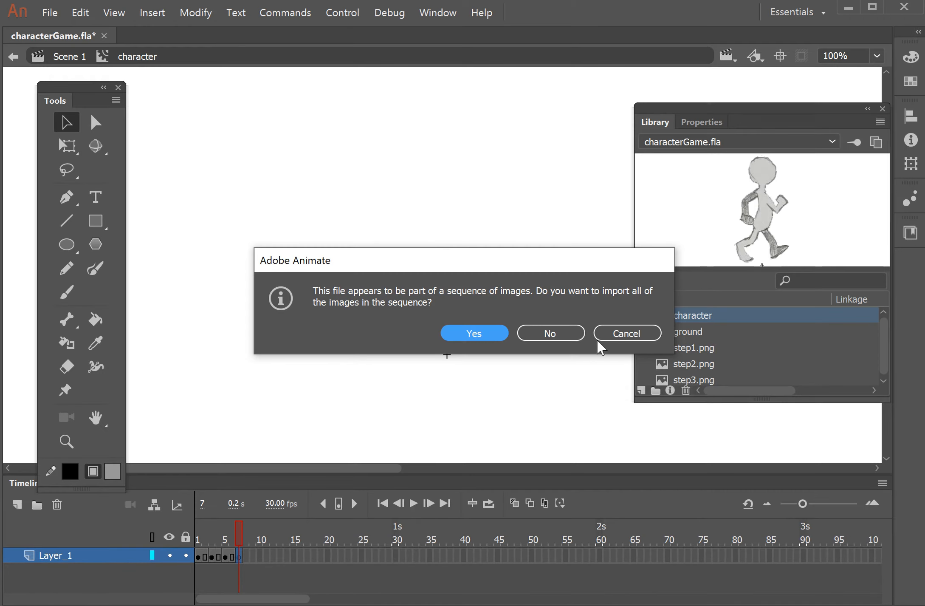
left_click(550, 333)
- Insert a blank keyframe at frame 9 and import step5.png onto the stage, declining the image sequence
right_click(253, 553)
left_click(366, 272)
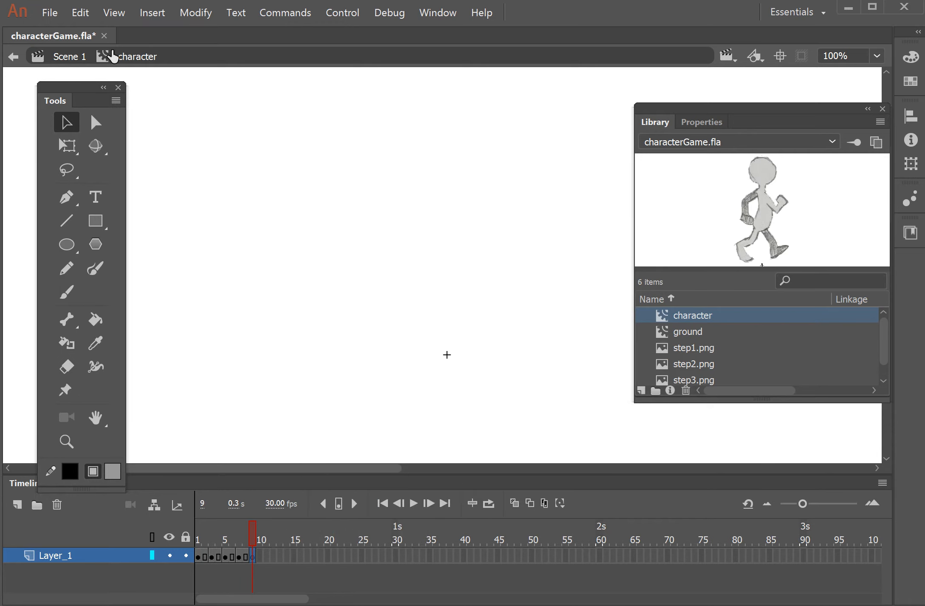
left_click(49, 12)
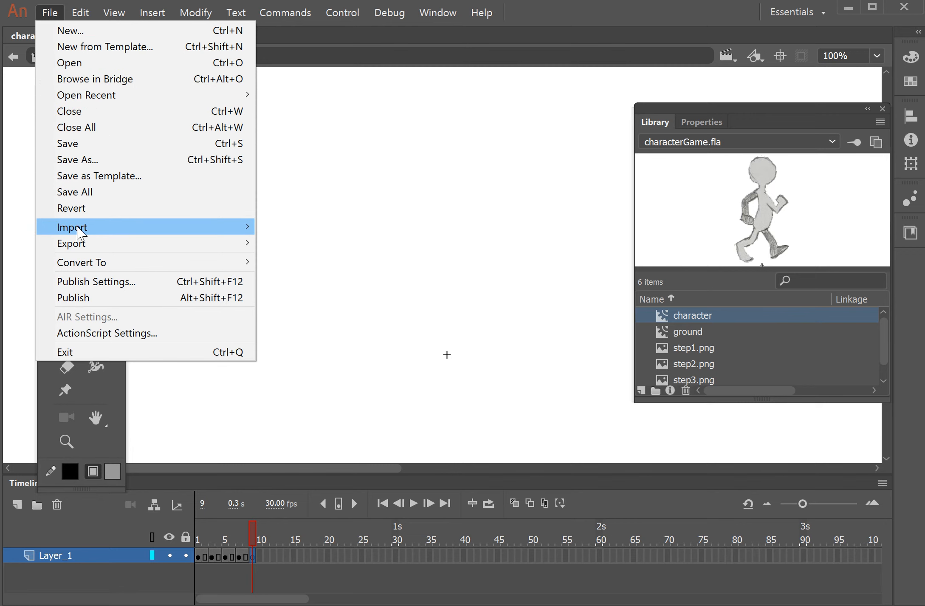
mouse_move(78, 230)
left_click(332, 228)
left_click(573, 159)
left_click(773, 533)
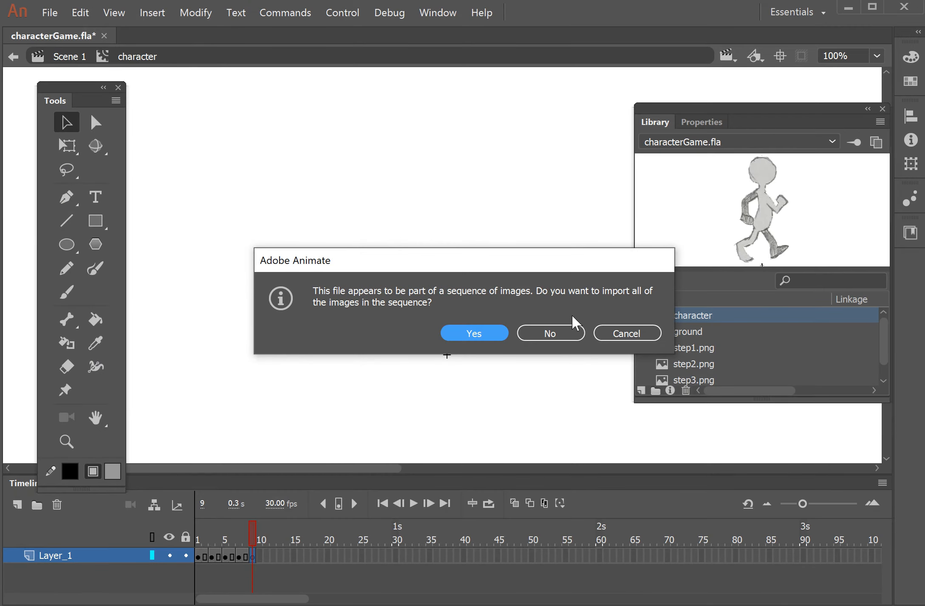
left_click(552, 334)
- Insert a blank keyframe at frame 11 and import step6.png onto the stage, declining the image sequence
left_click(265, 553)
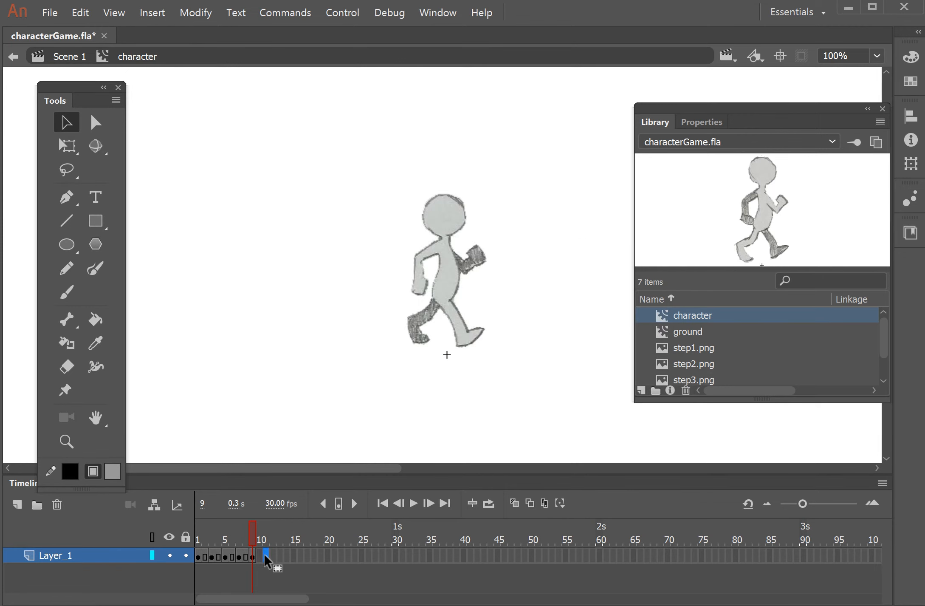
right_click(264, 554)
left_click(340, 277)
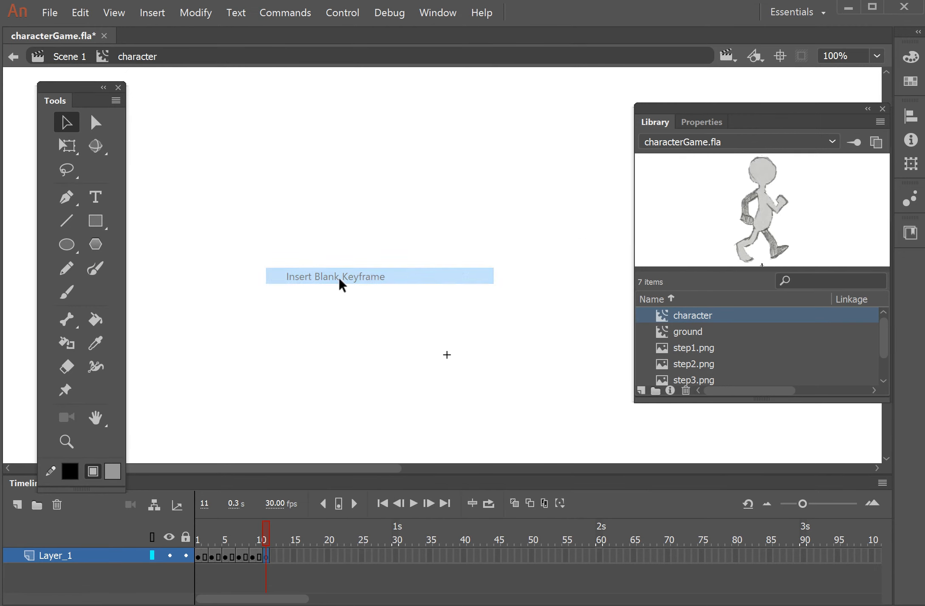
left_click(50, 12)
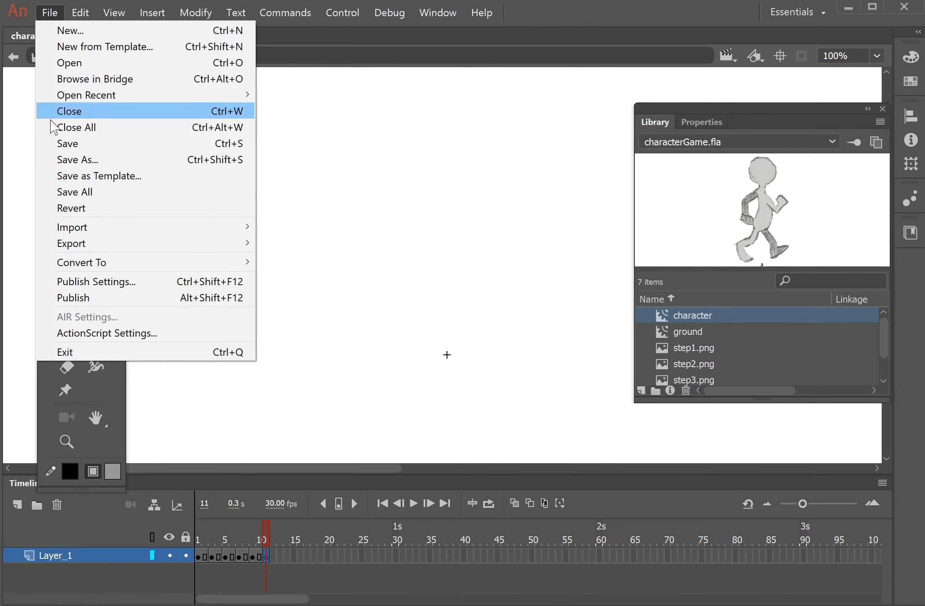
mouse_move(59, 229)
left_click(289, 228)
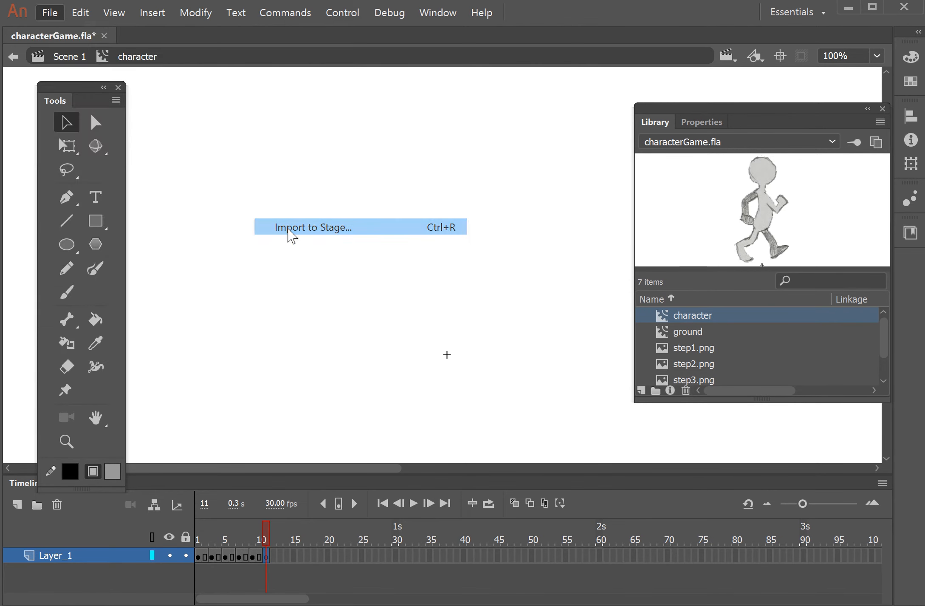
left_click(668, 127)
left_click(772, 532)
left_click(547, 334)
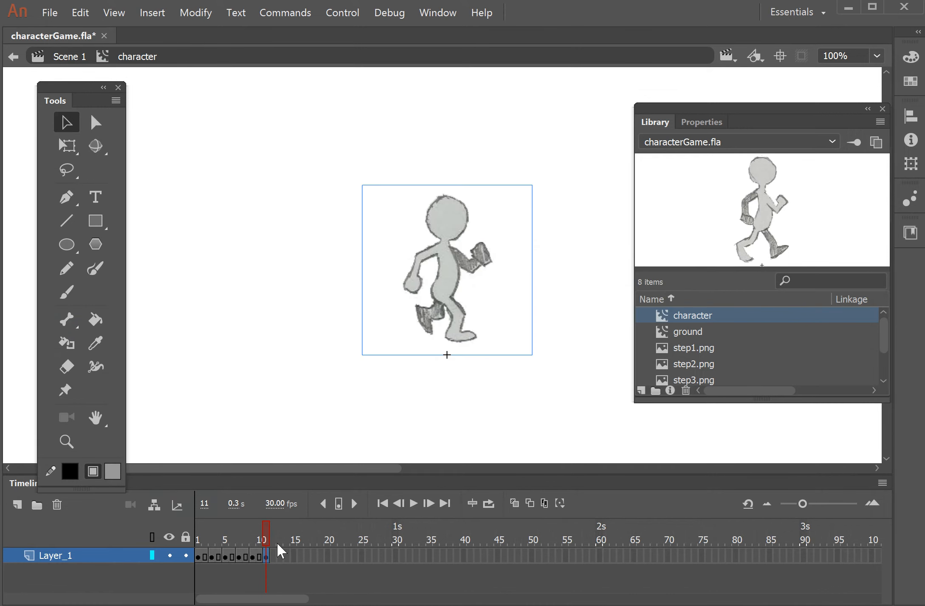
- Insert a blank keyframe at frame 13 and import step7.png onto the stage, declining the image sequence
right_click(280, 554)
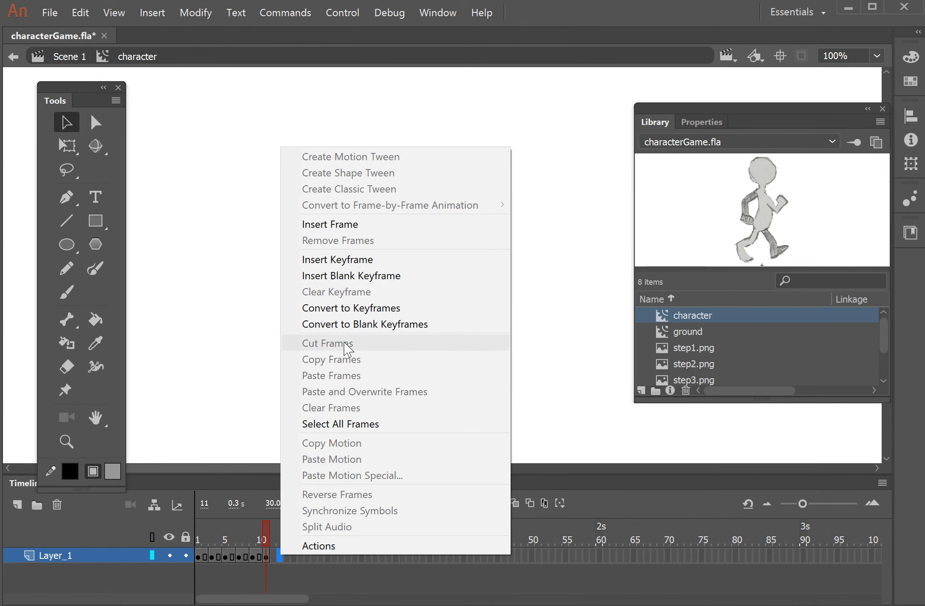
left_click(362, 277)
left_click(51, 14)
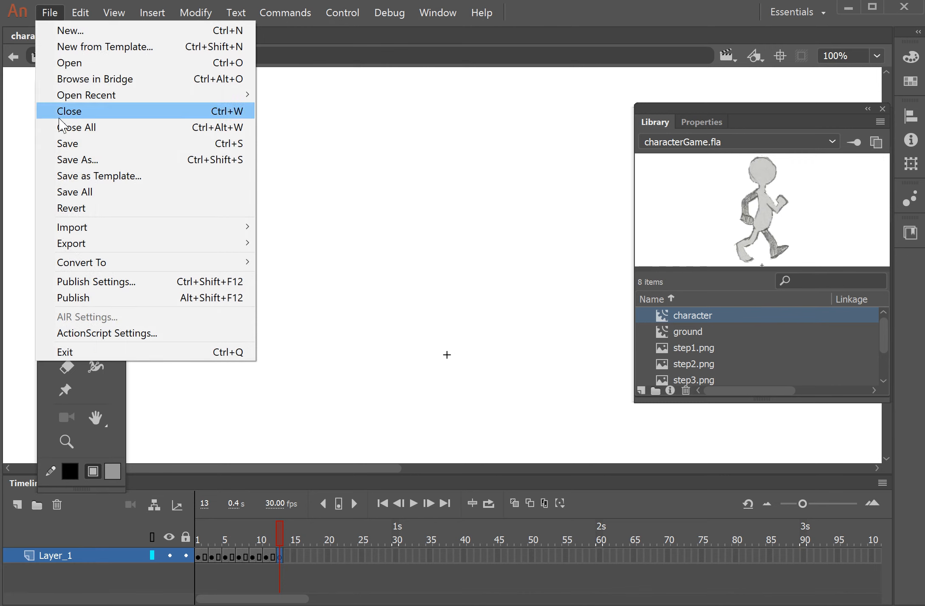
mouse_move(81, 226)
left_click(301, 227)
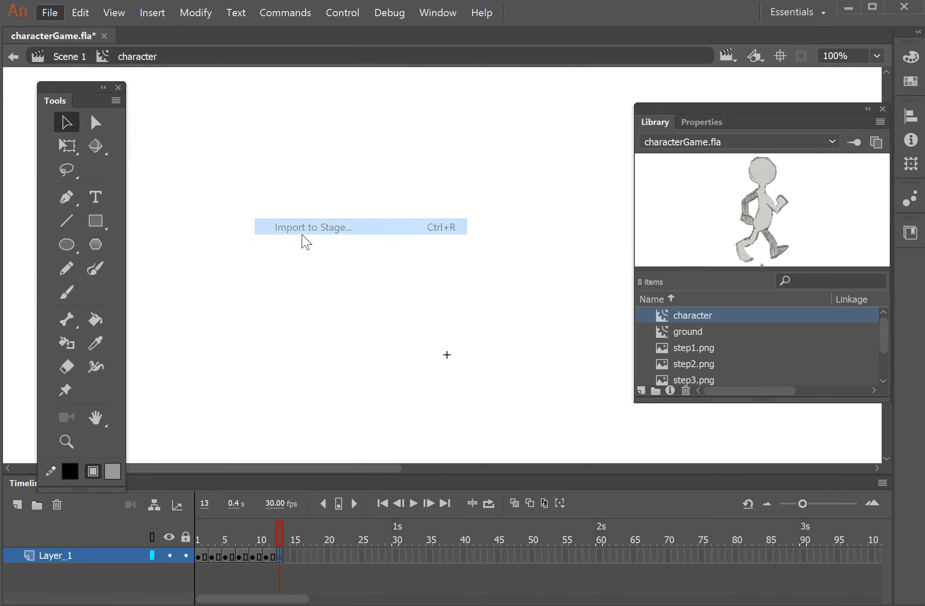
left_click(743, 143)
left_click(764, 536)
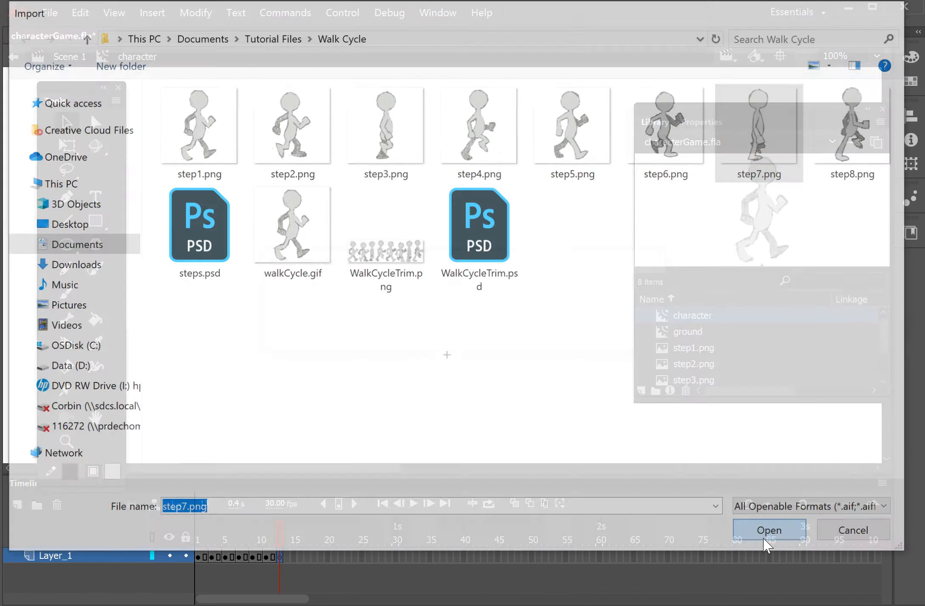
left_click(550, 333)
- Insert a blank keyframe at frame 15 and import step8.png onto the stage
left_click(294, 556)
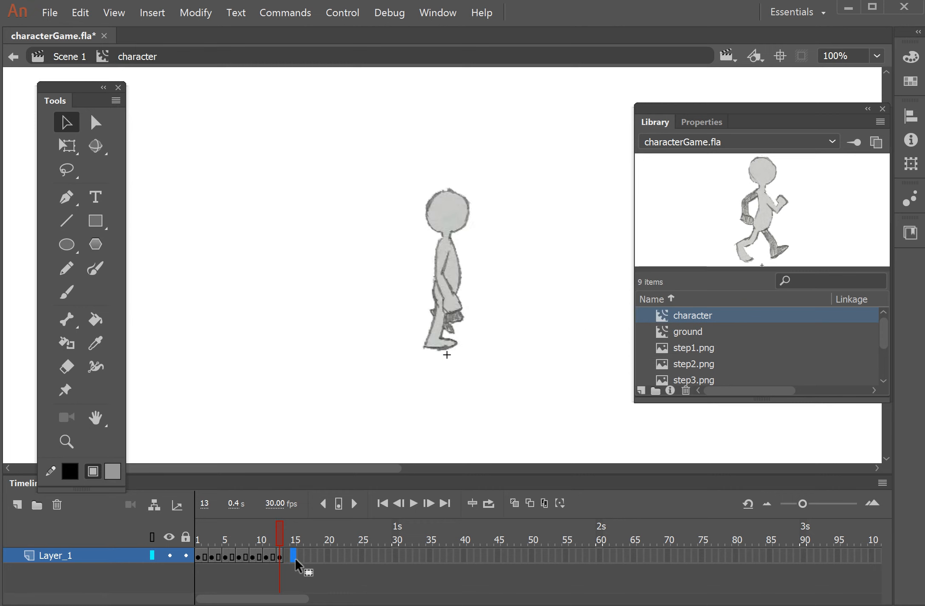
right_click(294, 556)
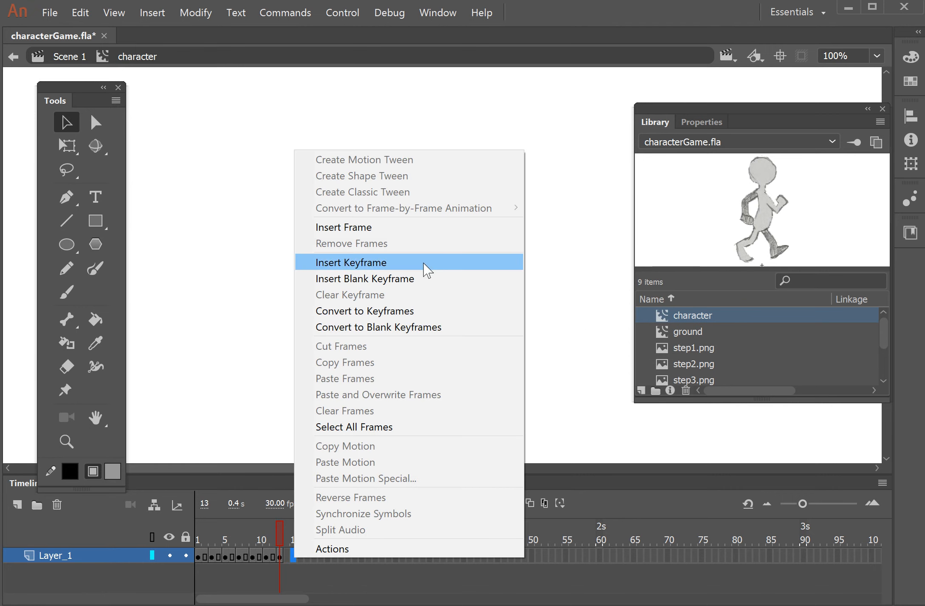
left_click(422, 281)
left_click(59, 10)
mouse_move(84, 233)
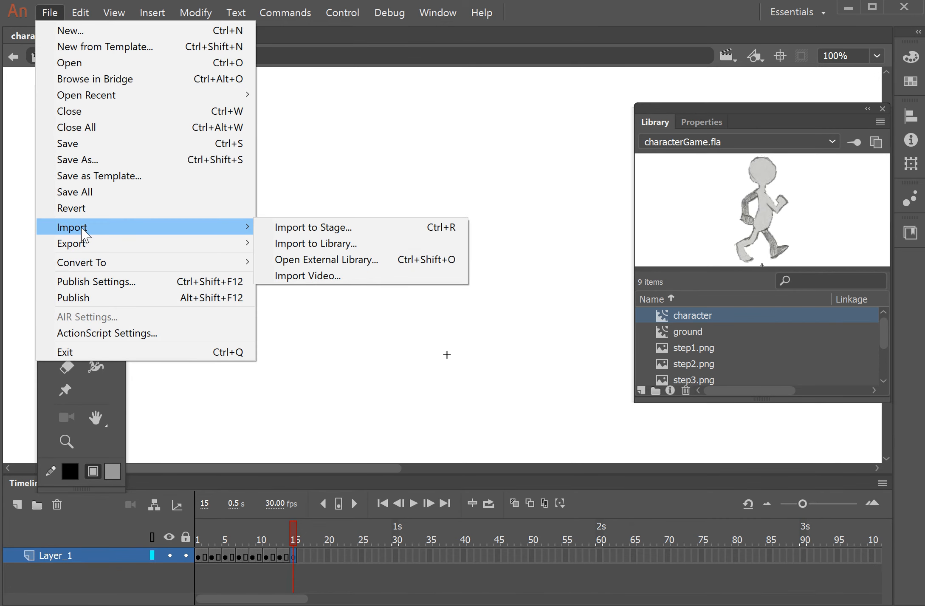
left_click(287, 232)
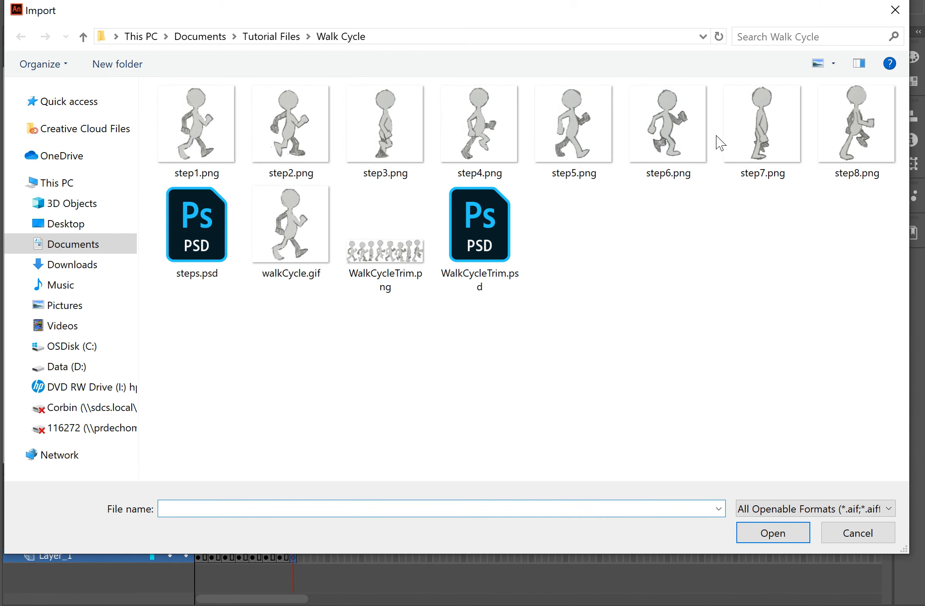
left_click(856, 124)
left_click(773, 533)
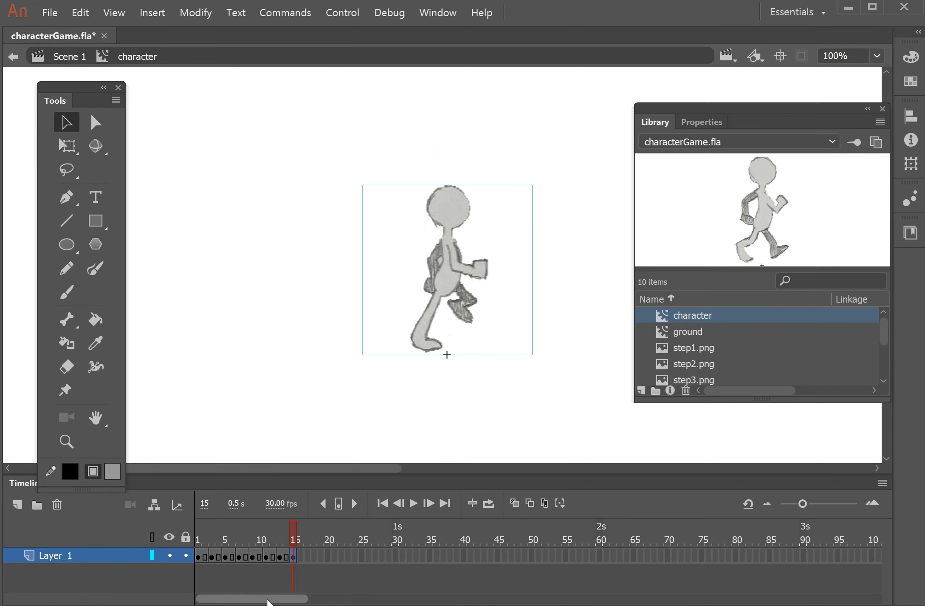
- Insert a frame at frame 16 to extend the last pose, and play the timeline
right_click(302, 556)
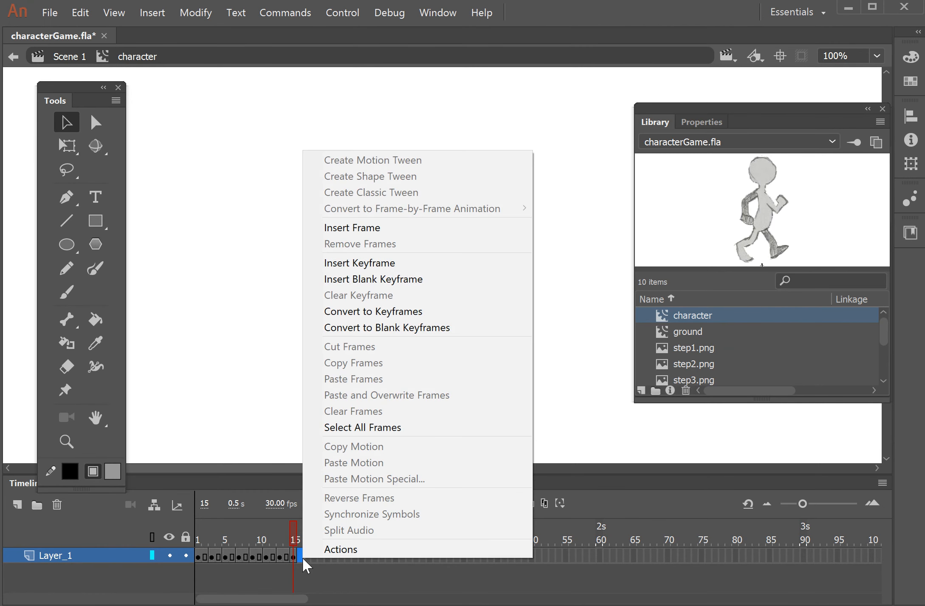
left_click(366, 227)
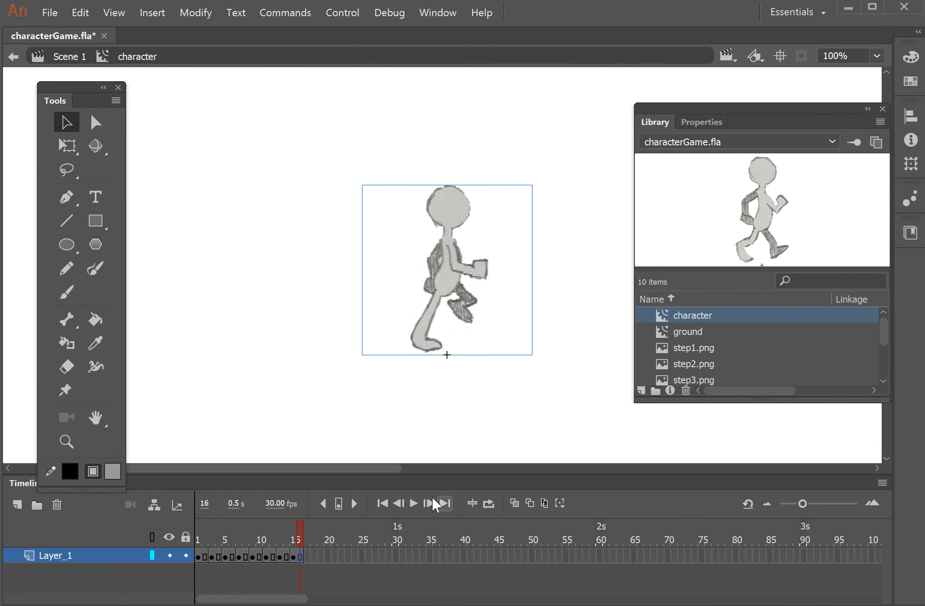
left_click(413, 503)
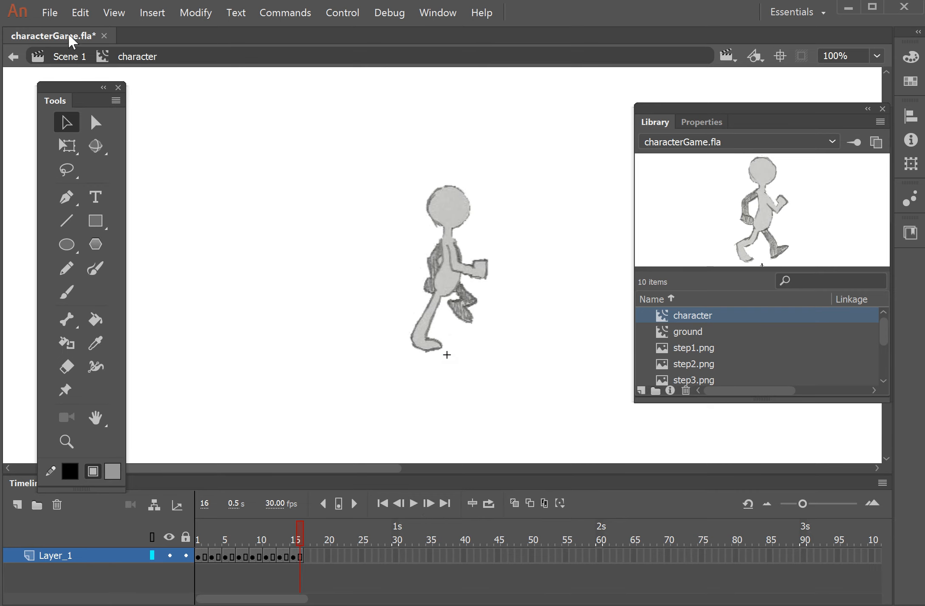
- Return to Scene 1 and test the movie to preview the walk cycle, then close the preview window
left_click(68, 57)
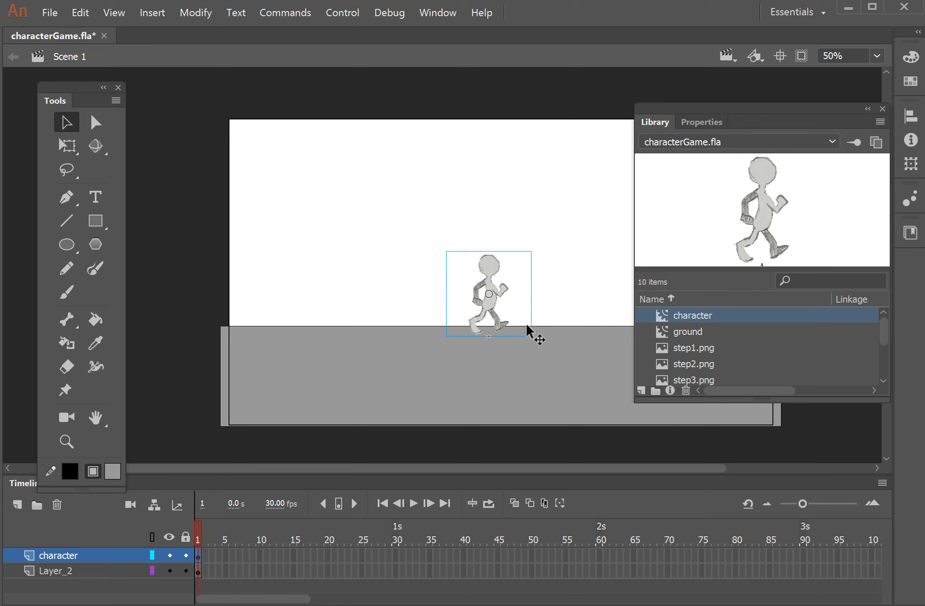
left_click(350, 15)
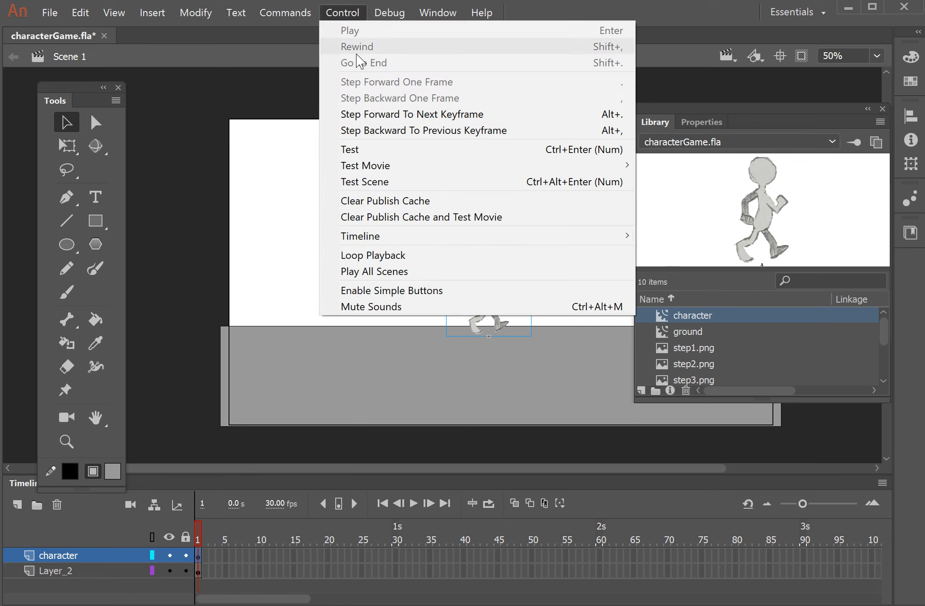
left_click(364, 155)
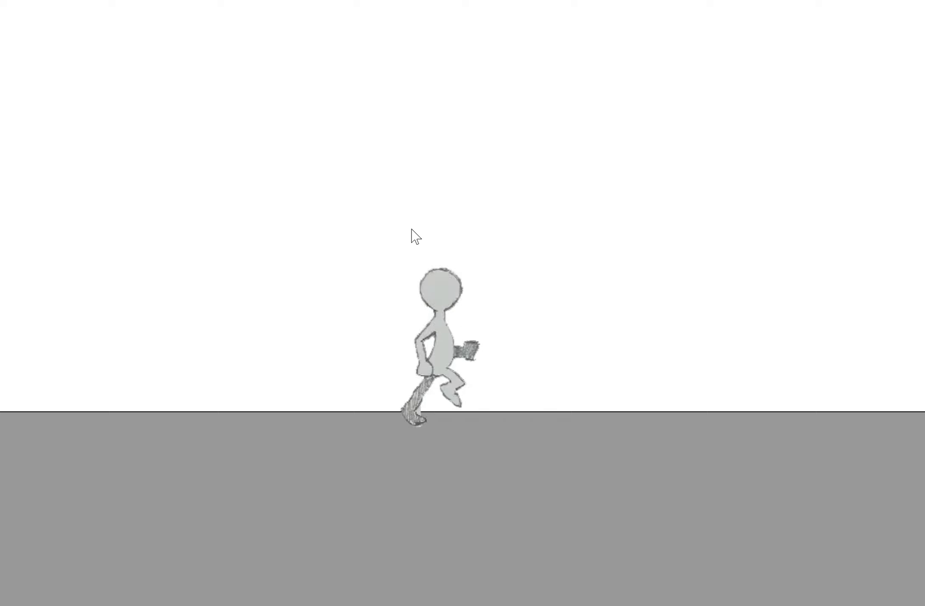
left_click_drag(924, 604, 688, 544)
left_click_drag(235, 1, 380, 24)
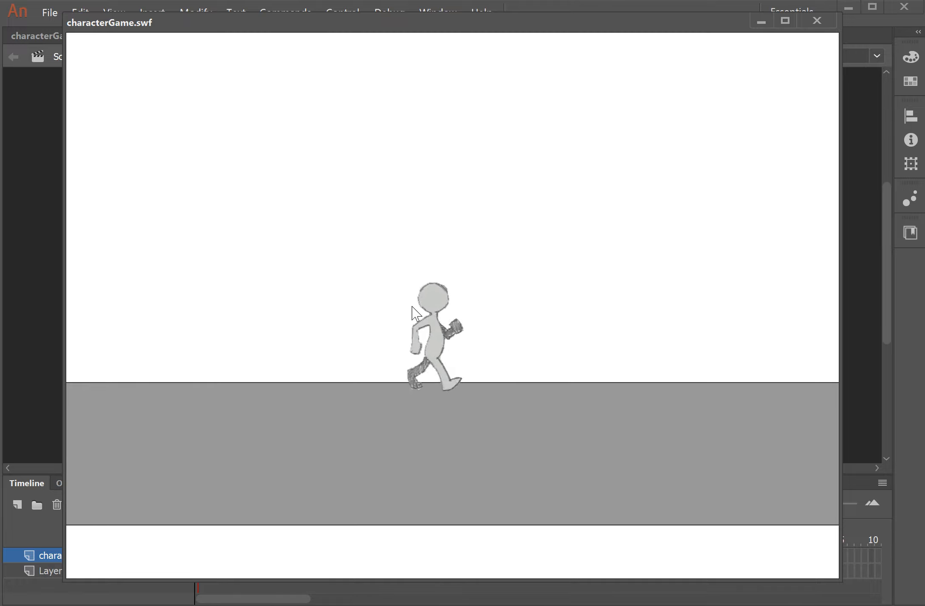
left_click(824, 24)
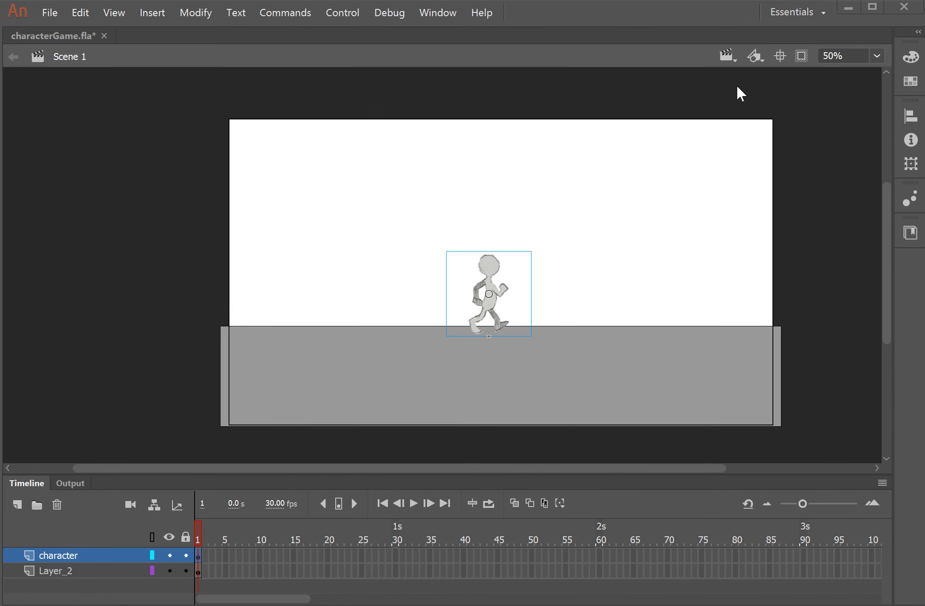